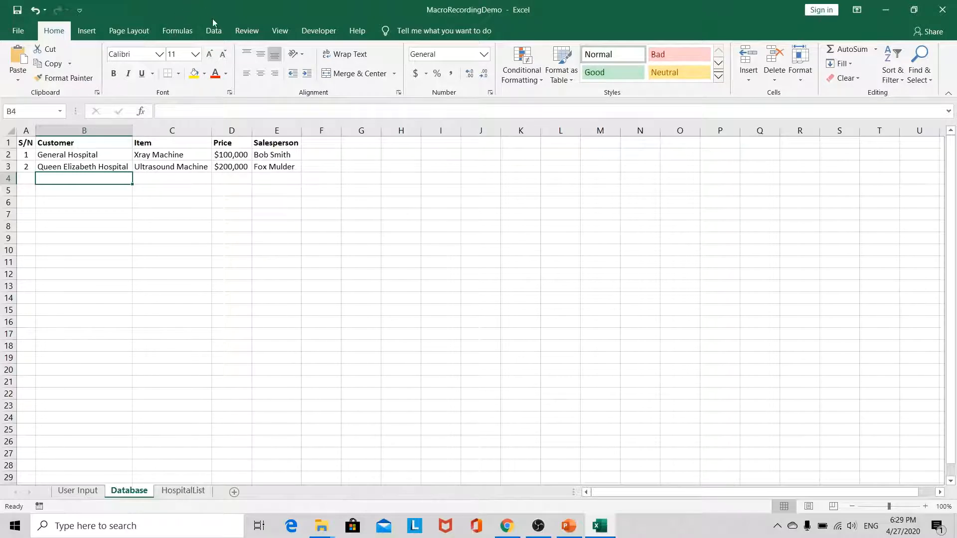
Review the hospital names in A2:A6 of the HospitalList sheet and return to the Database sheet
{"action": "left_click", "coordinate": [183, 491]}
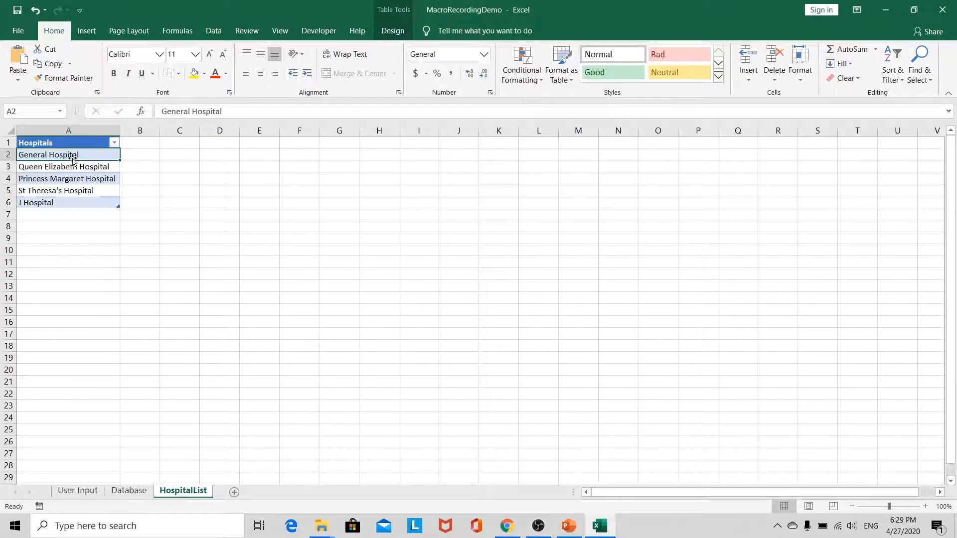
{"action": "left_click_drag", "start_coordinate": [68, 154], "coordinate": [74, 198]}
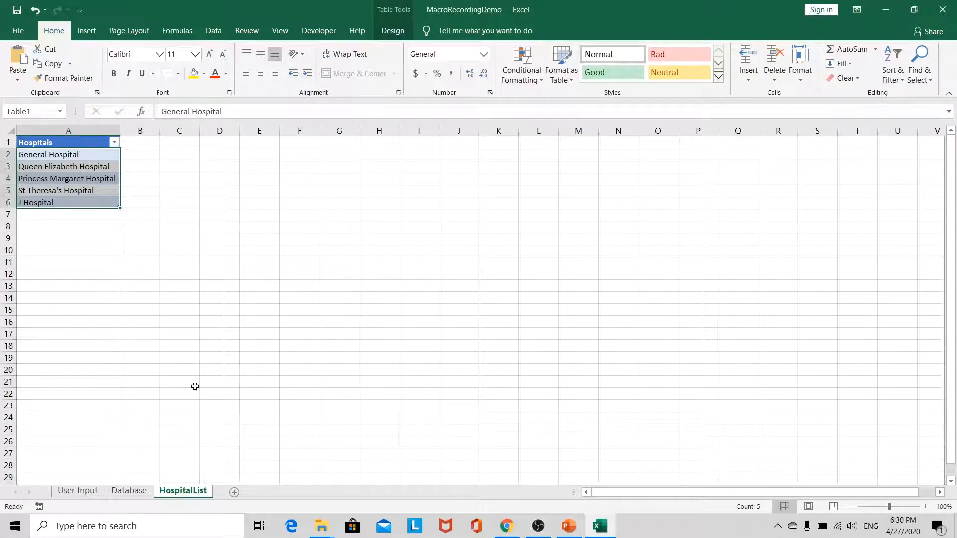
{"action": "left_click", "coordinate": [130, 489]}
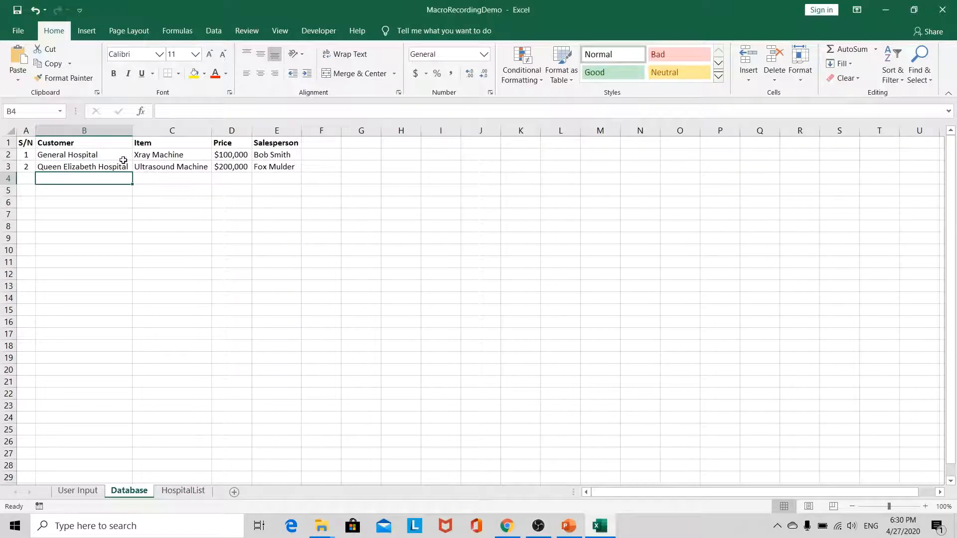
Open the Data Validation settings for the Customer column from B2 down to the sheet's last row
{"action": "left_click", "coordinate": [89, 170]}
{"action": "left_click", "coordinate": [84, 156]}
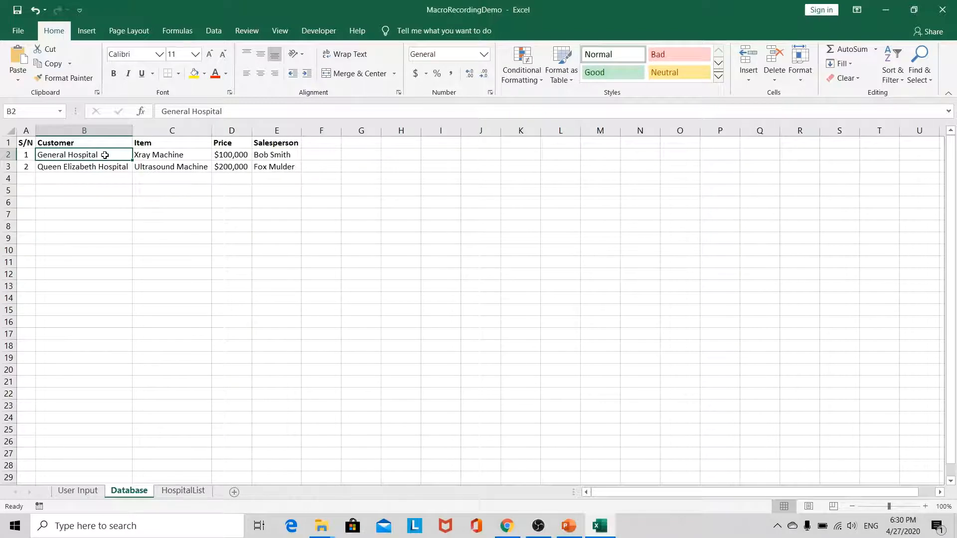
{"action": "key", "text": "ctrl+shift+Down"}
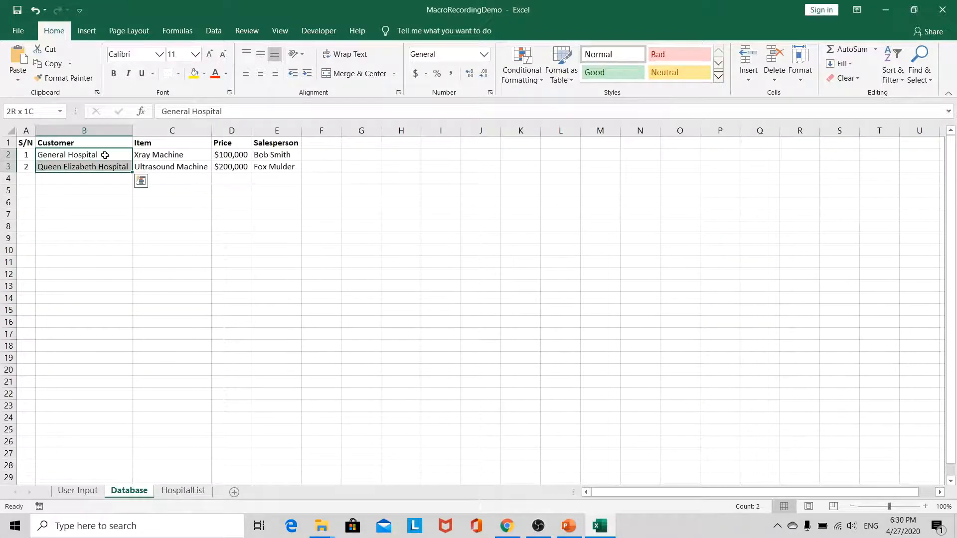
{"action": "key", "text": "ctrl+shift+Down"}
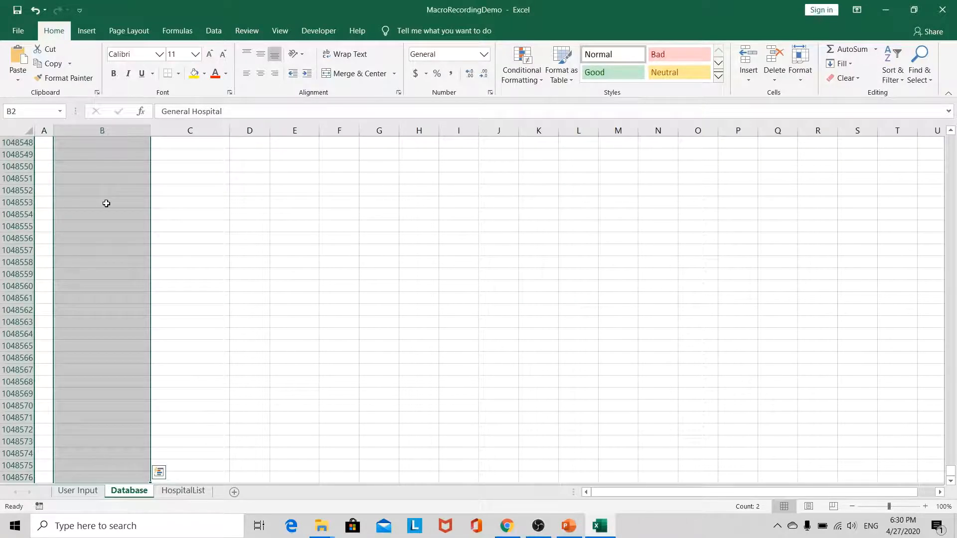
{"action": "left_click", "coordinate": [215, 30]}
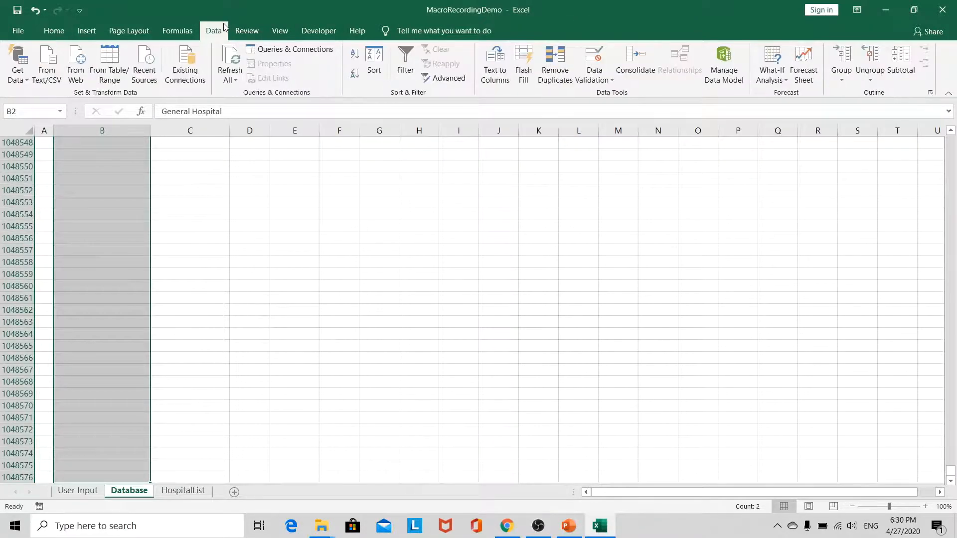
{"action": "left_click", "coordinate": [593, 80]}
{"action": "left_click", "coordinate": [609, 94]}
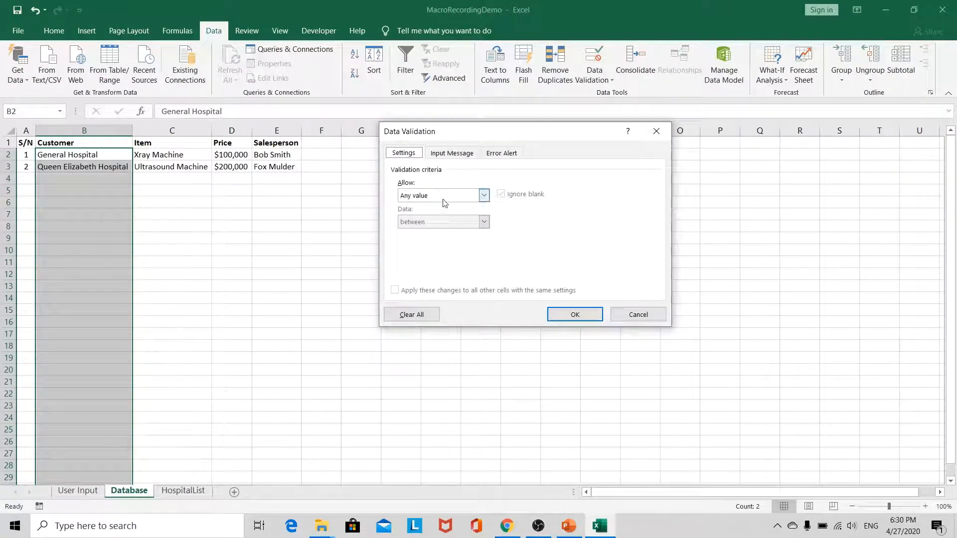
Allow only List entries in the validation, with =HospitalList!$A$2:$A$6 as the source
{"action": "left_click", "coordinate": [483, 196]}
{"action": "left_click", "coordinate": [438, 232]}
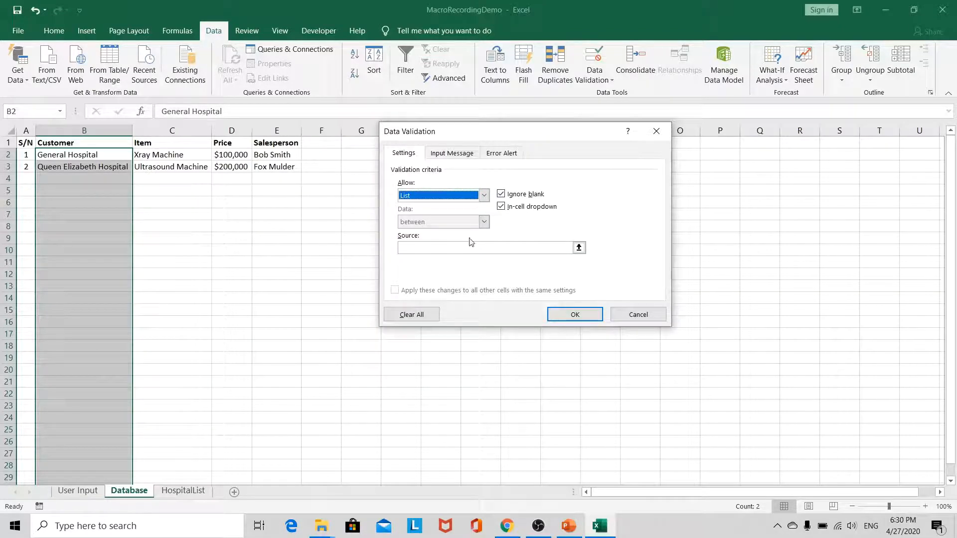
{"action": "left_click", "coordinate": [551, 246]}
{"action": "left_click", "coordinate": [193, 490]}
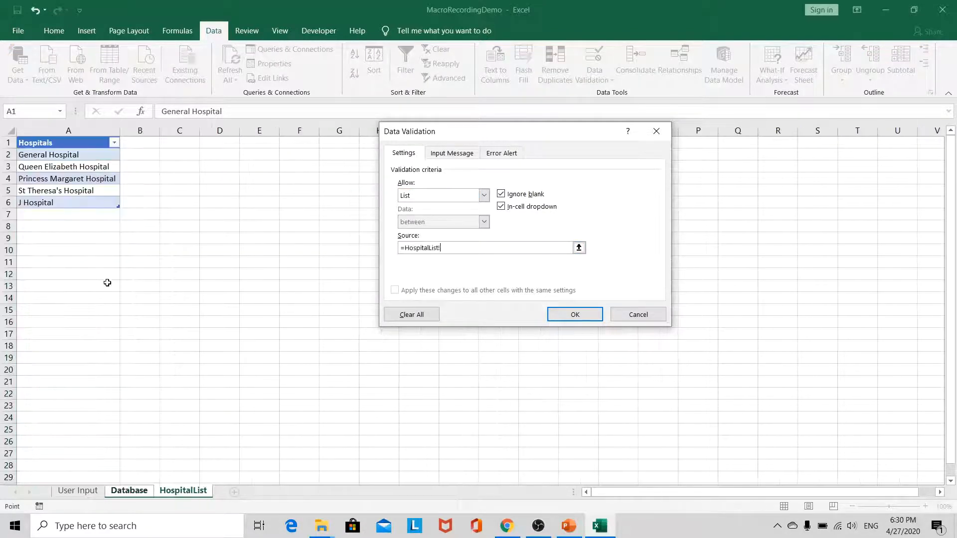
{"action": "left_click", "coordinate": [51, 154]}
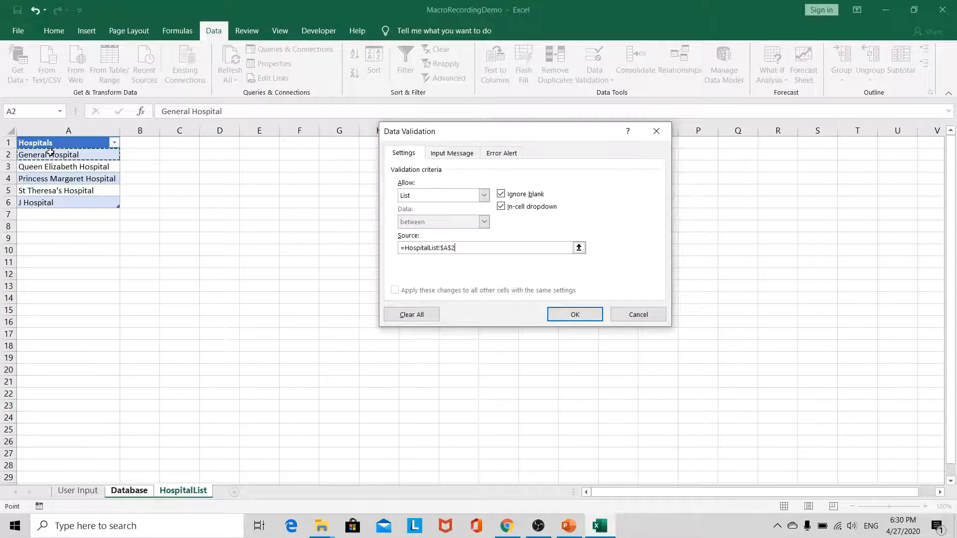
{"action": "left_click_drag", "start_coordinate": [50, 152], "coordinate": [44, 201]}
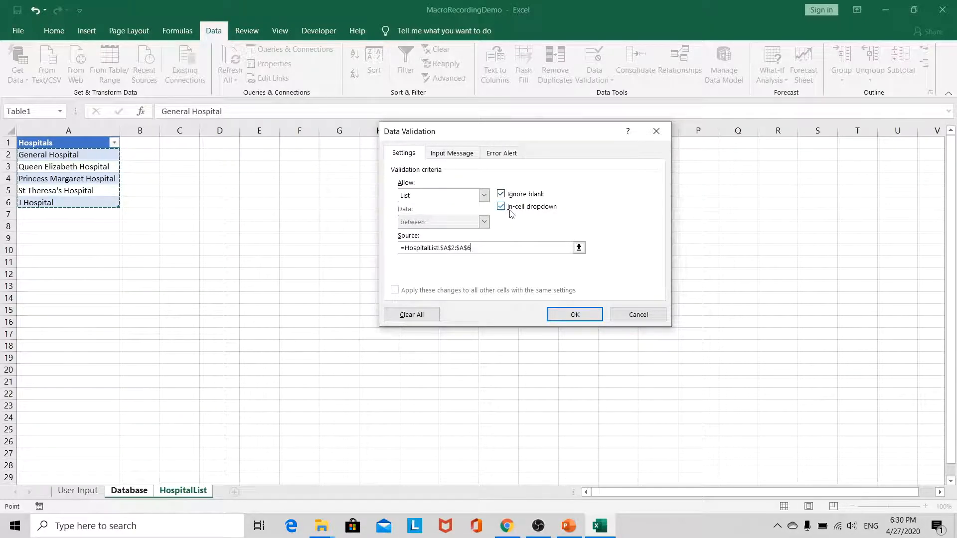
Add an input message titled "Hospital Name" with the text "Please enter the hospital name"
{"action": "left_click", "coordinate": [452, 155]}
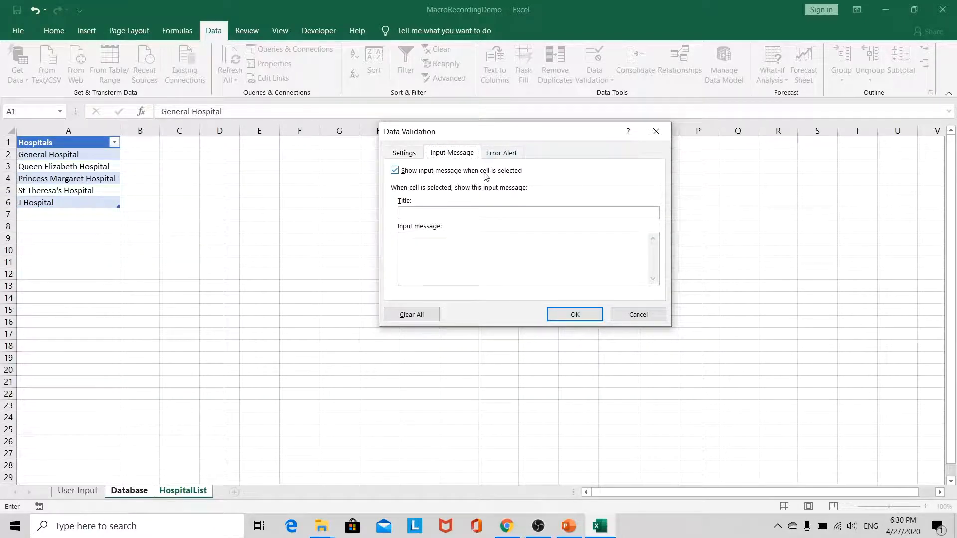
{"action": "left_click", "coordinate": [461, 211]}
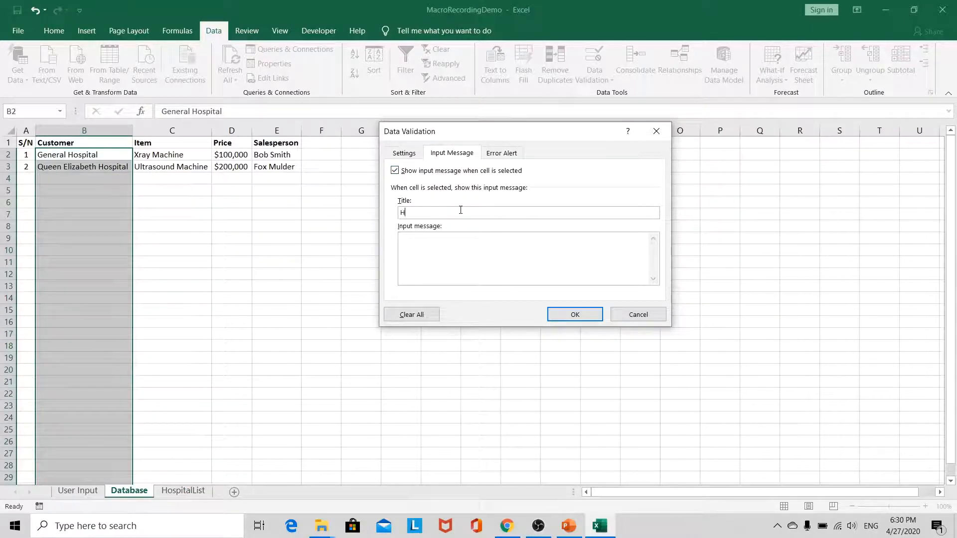
{"action": "type", "text": "Hosp"}
{"action": "type", "text": "ital Nam"}
{"action": "type", "text": " the"}
{"action": "type", "text": " hospital nam"}
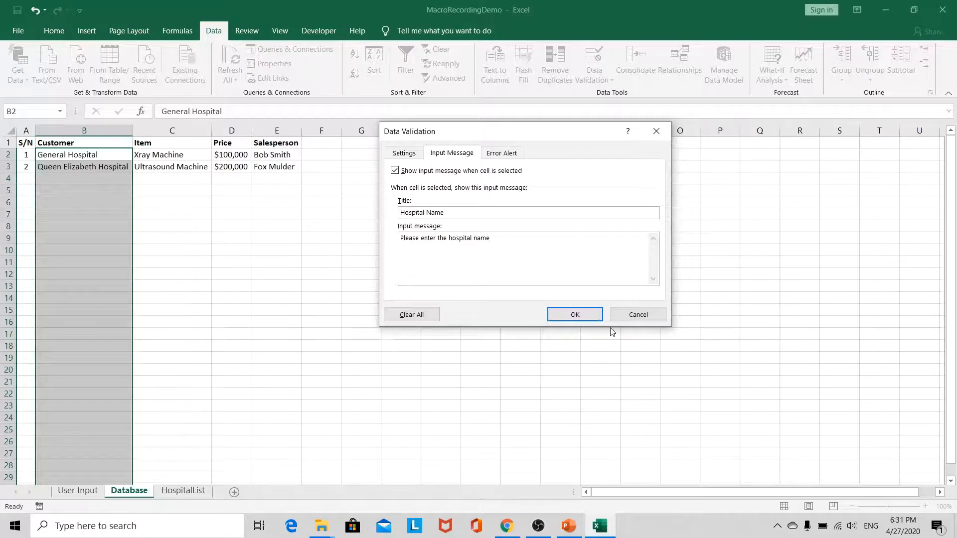
Add an error alert titled "Error" with the message "Please enter a valid customer name" and apply the validation
{"action": "left_click", "coordinate": [502, 153]}
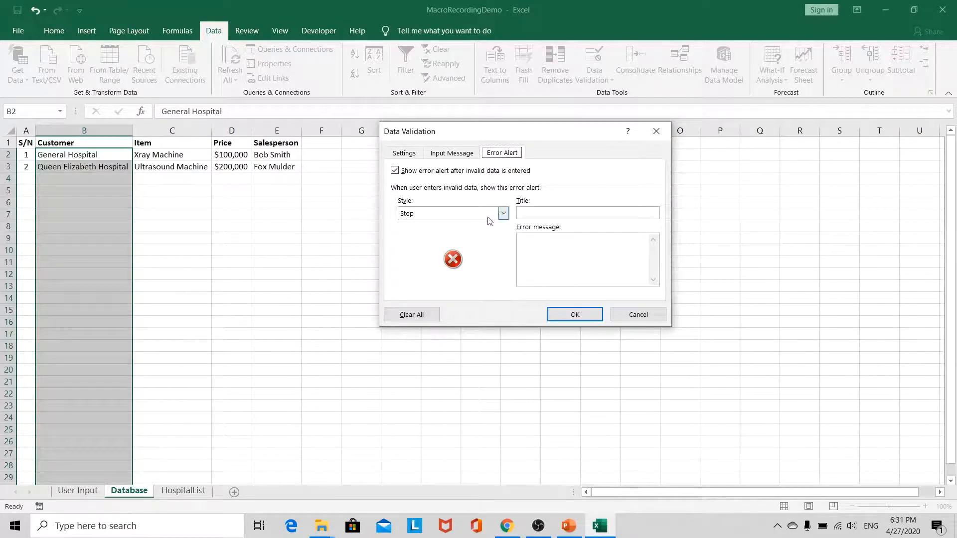
{"action": "left_click", "coordinate": [535, 211]}
{"action": "type", "text": "ustomer name"}
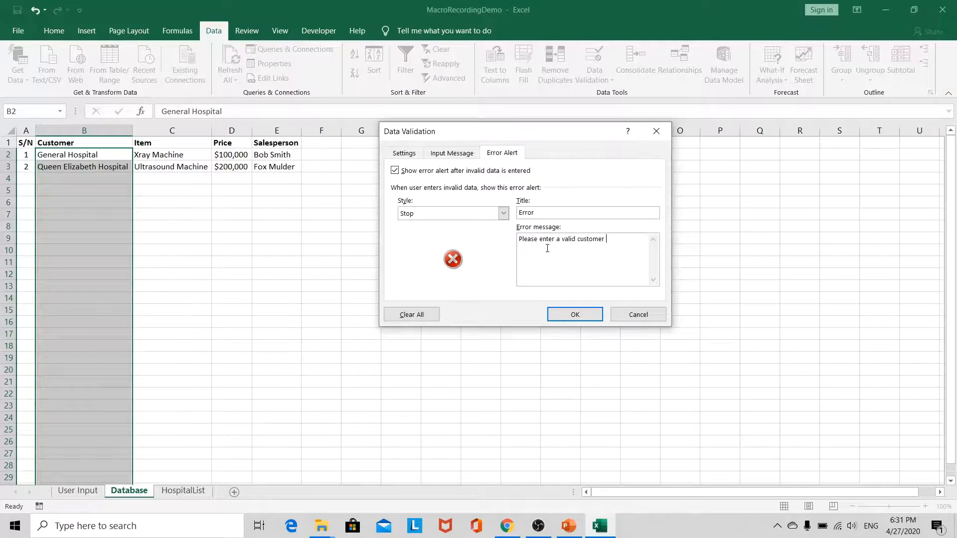
{"action": "left_click", "coordinate": [573, 314]}
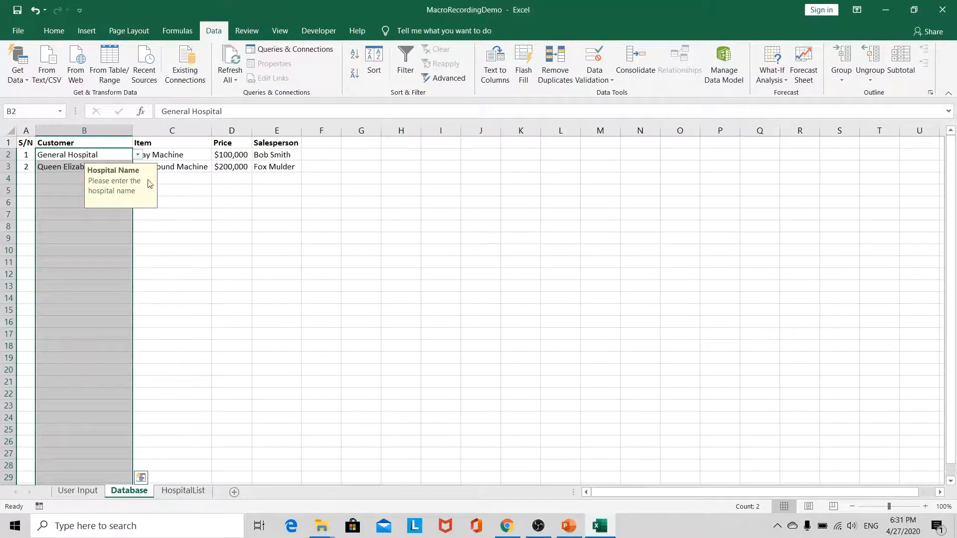
Fill cell B4 with St Theresa's Hospital from its validation list
{"action": "left_click", "coordinate": [61, 176]}
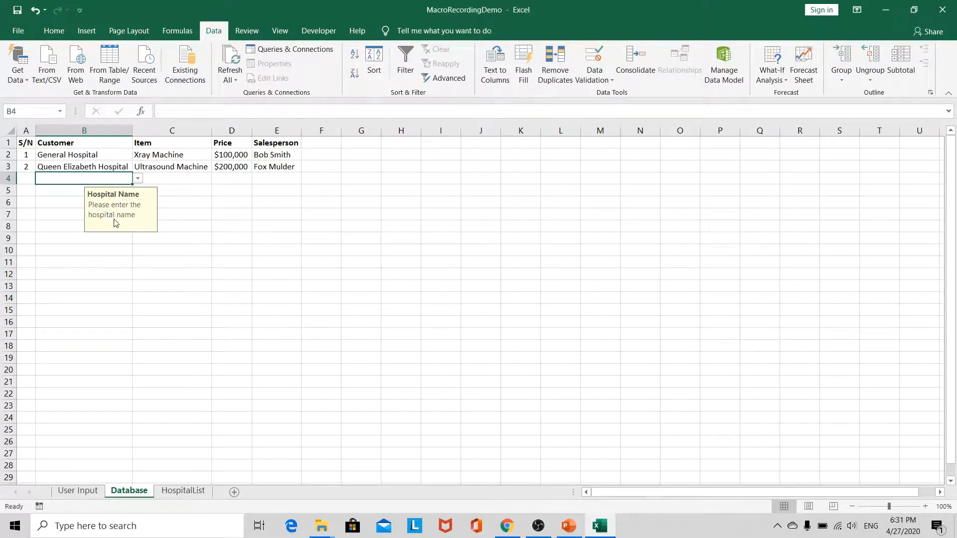
{"action": "left_click", "coordinate": [138, 179]}
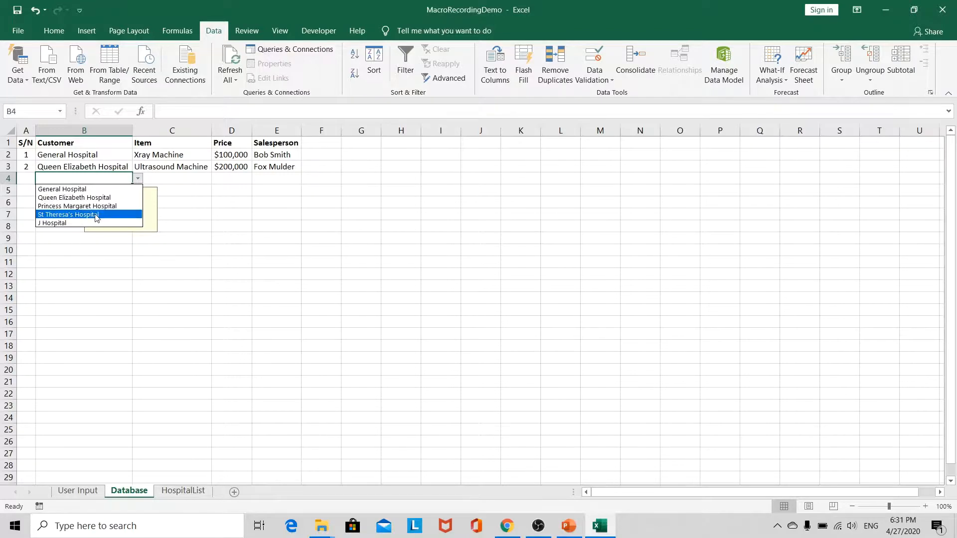
{"action": "left_click", "coordinate": [96, 214]}
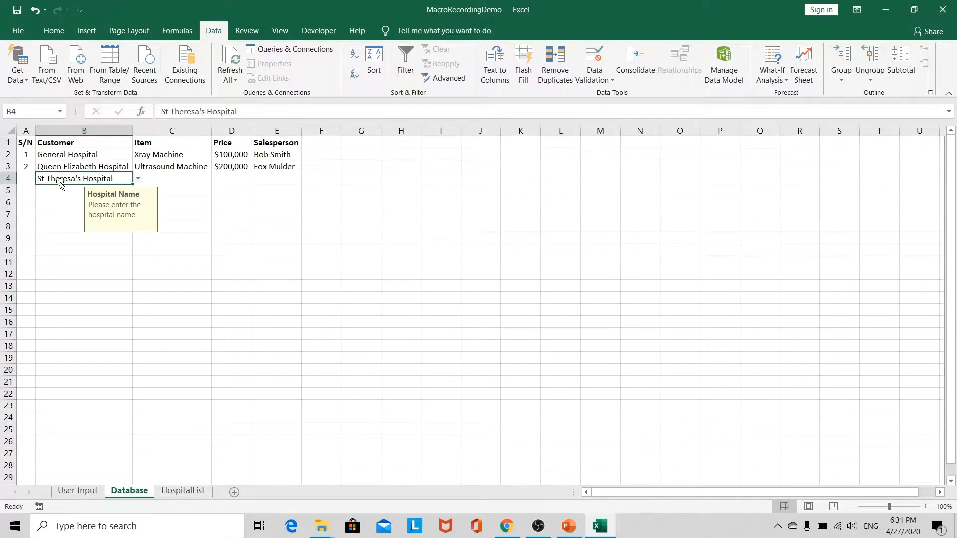
Try to replace the customer in B4 with the unlisted name "St Theresa Hospital"
{"action": "key", "text": "BackSpace"}
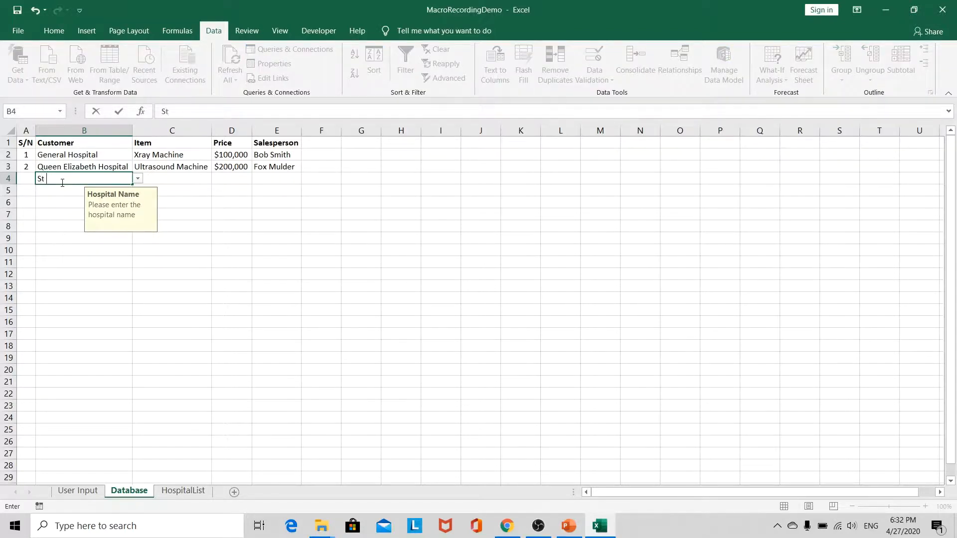
{"action": "type", "text": "Theresa Hospital"}
{"action": "key", "text": "Return"}
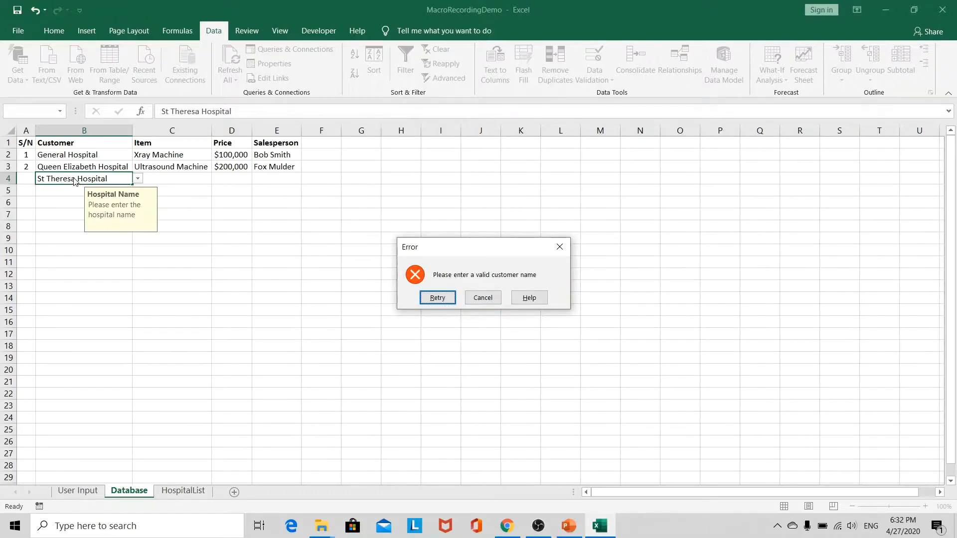
Retry the rejected entry in B4 and correct it to "St Theresa's Hospital"
{"action": "left_click", "coordinate": [446, 298]}
{"action": "left_click", "coordinate": [76, 178]}
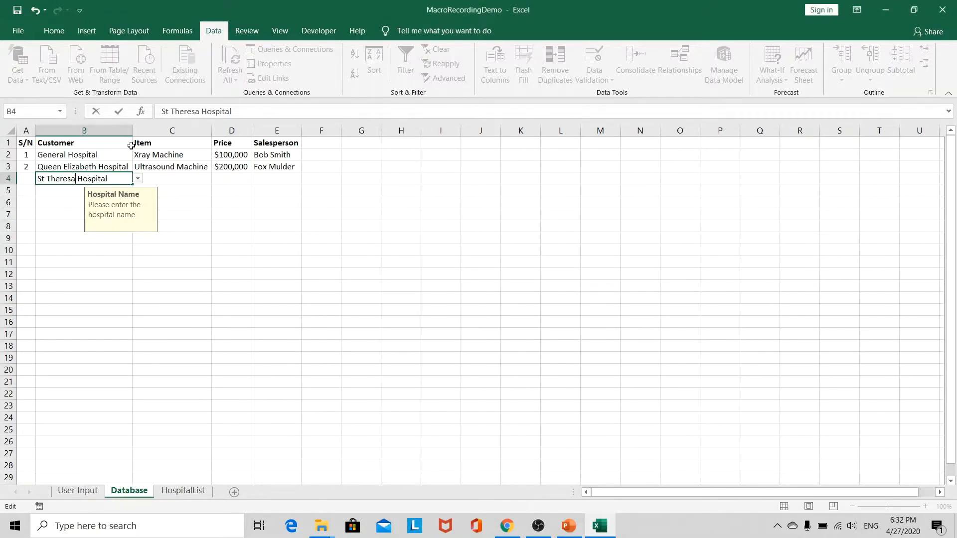
{"action": "type", "text": "'s"}
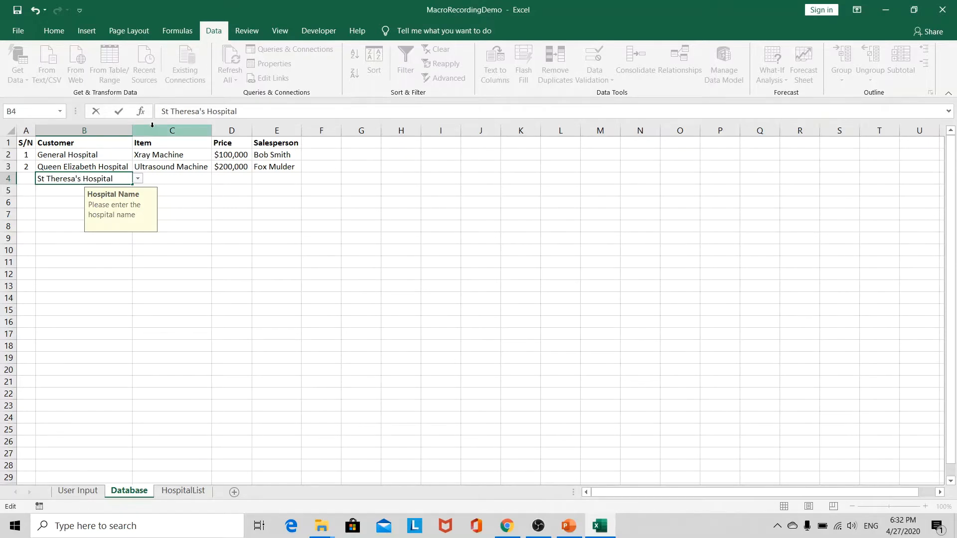
{"action": "key", "text": "Return"}
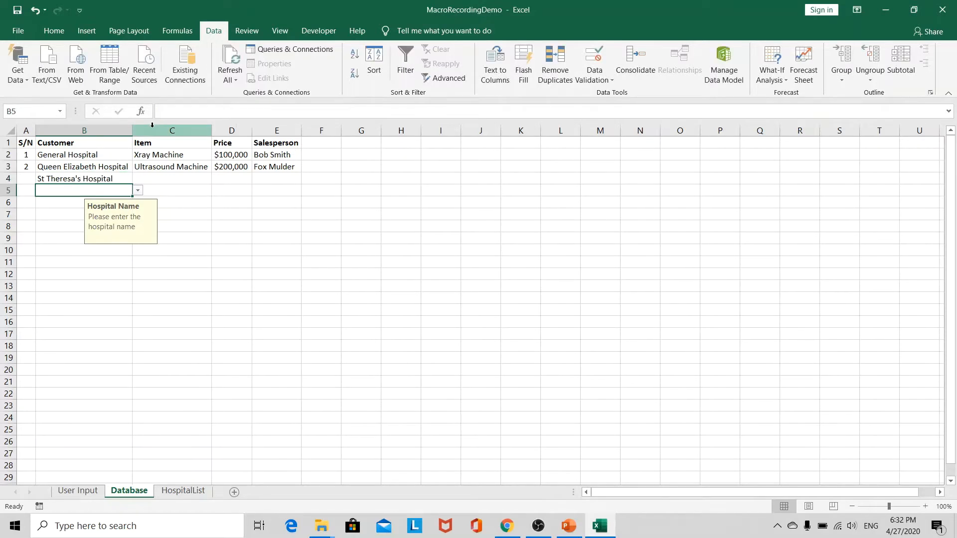
{"action": "left_click", "coordinate": [110, 179]}
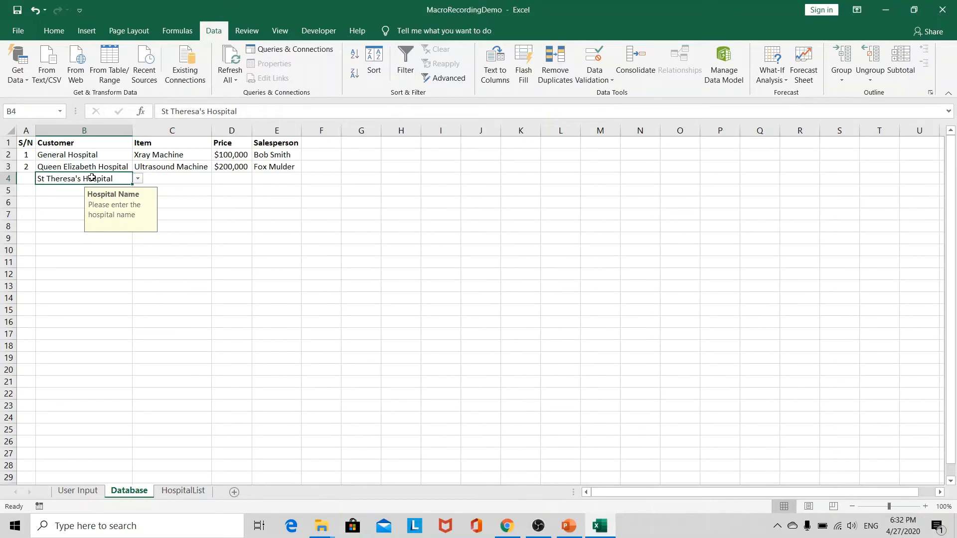